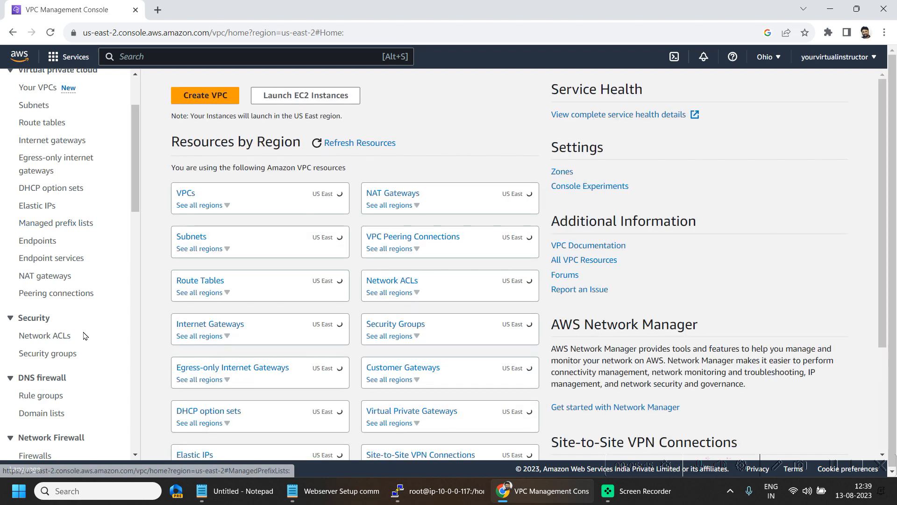
- Open the Network ACLs list in the VPC console
click(53, 336)
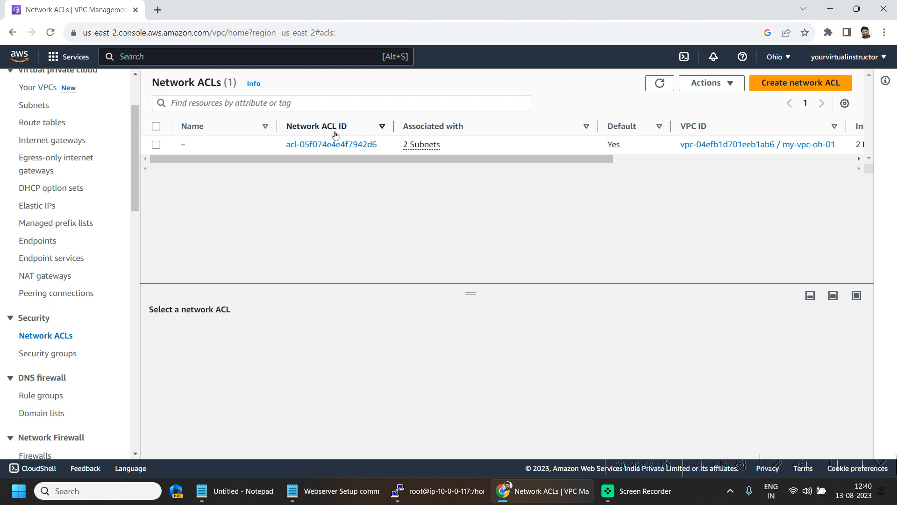
- Open the default network ACL and review its inbound rules: rule 100 allows all traffic from 0.0.0.0/0
click(416, 147)
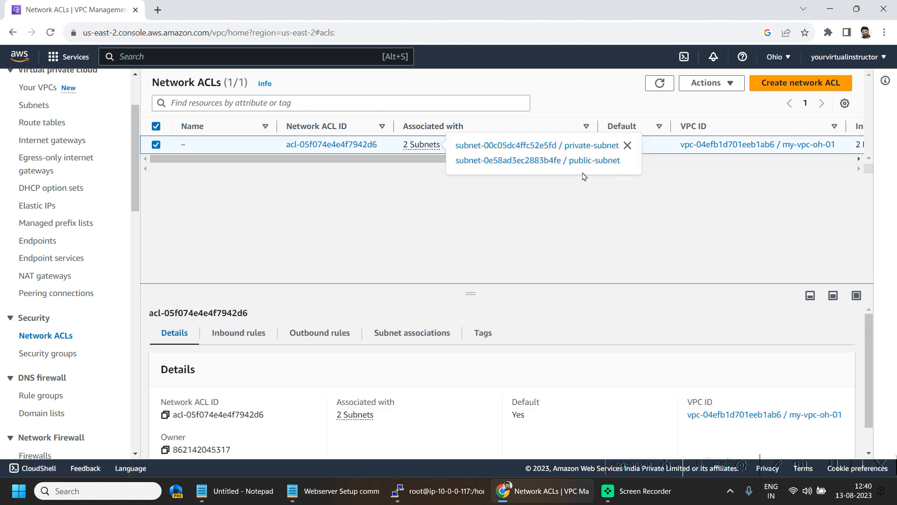
click(328, 150)
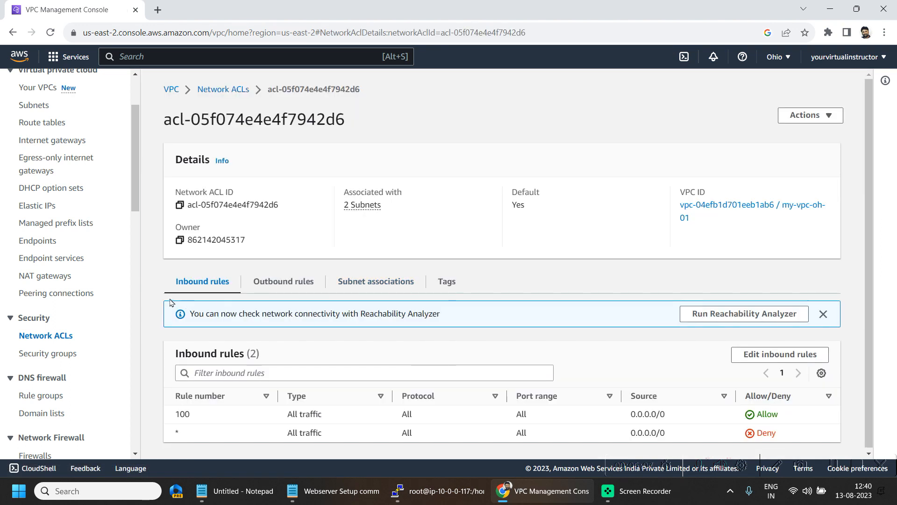
drag(213, 421, 681, 420)
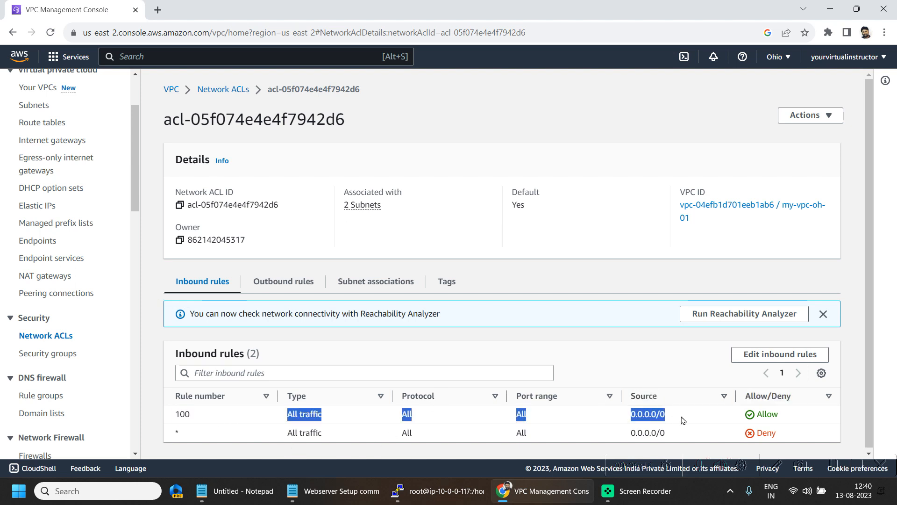
drag(176, 434, 188, 438)
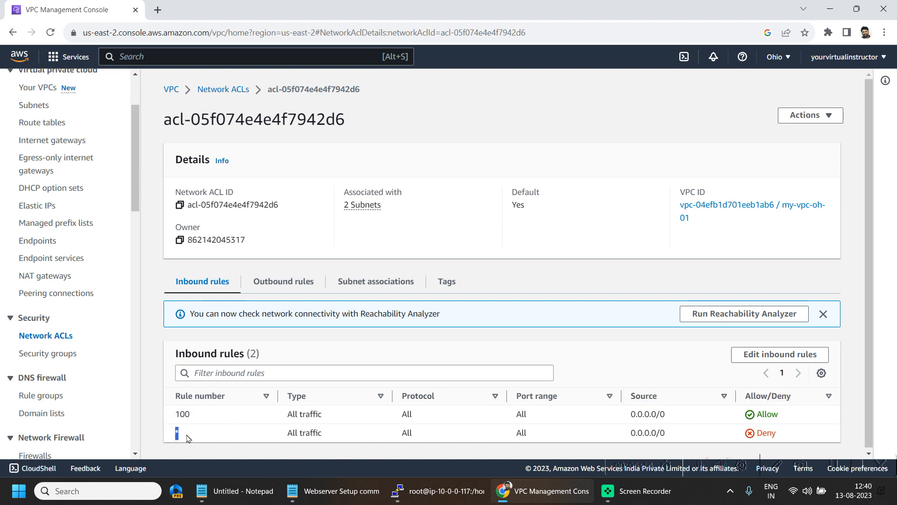
drag(400, 417, 613, 434)
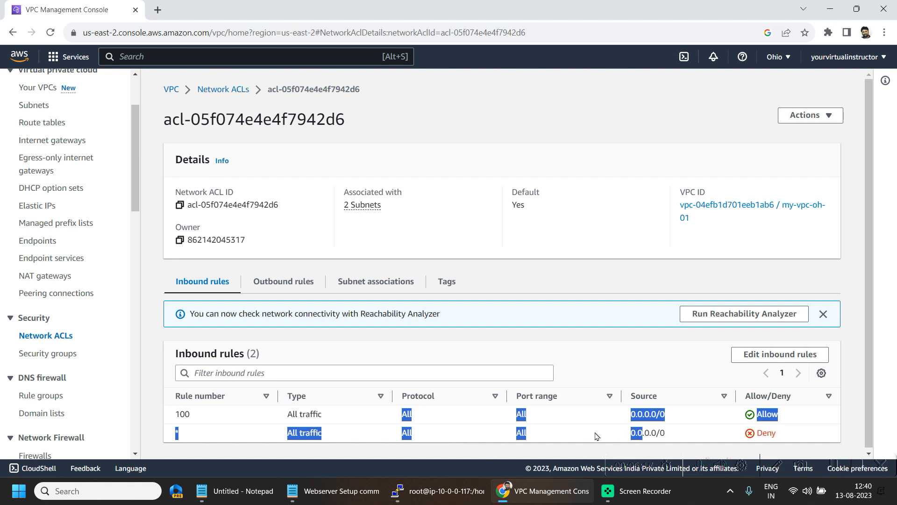
drag(168, 414, 190, 414)
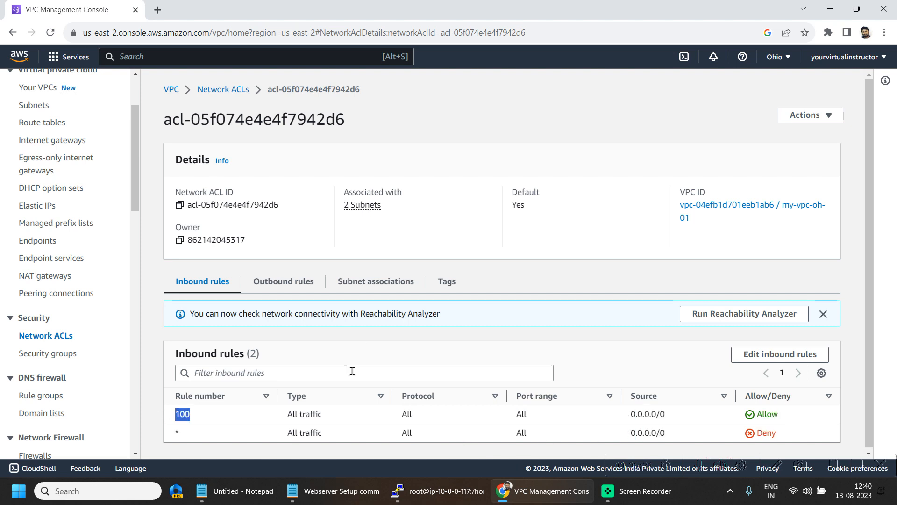
click(196, 415)
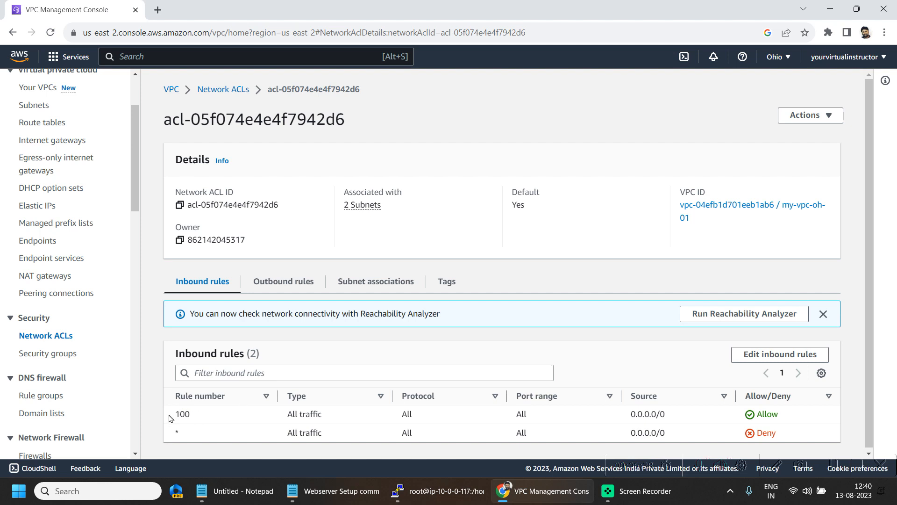
drag(173, 418, 215, 415)
- Review the ACL's outbound rules, where rule 100 allows all traffic to 0.0.0.0/0
click(296, 282)
drag(180, 414, 259, 422)
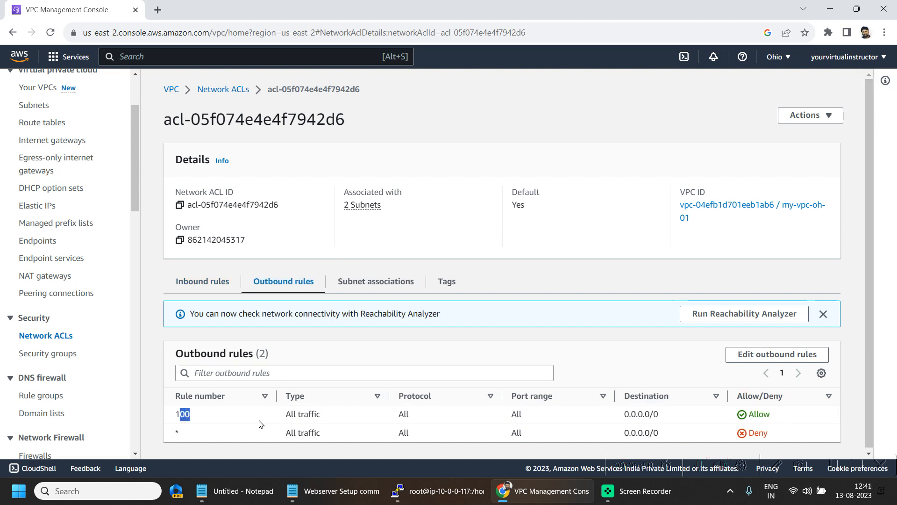
click(231, 410)
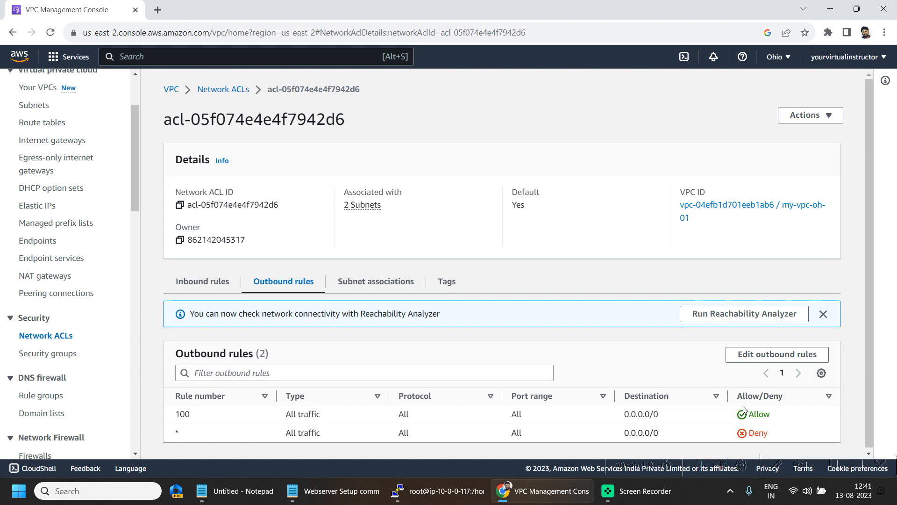
scroll(73, 297, up, 3)
- In the EC2 console, compare my-public-ec2's private IP 10.0.0.117 with the terminal prompt's host name
click(61, 56)
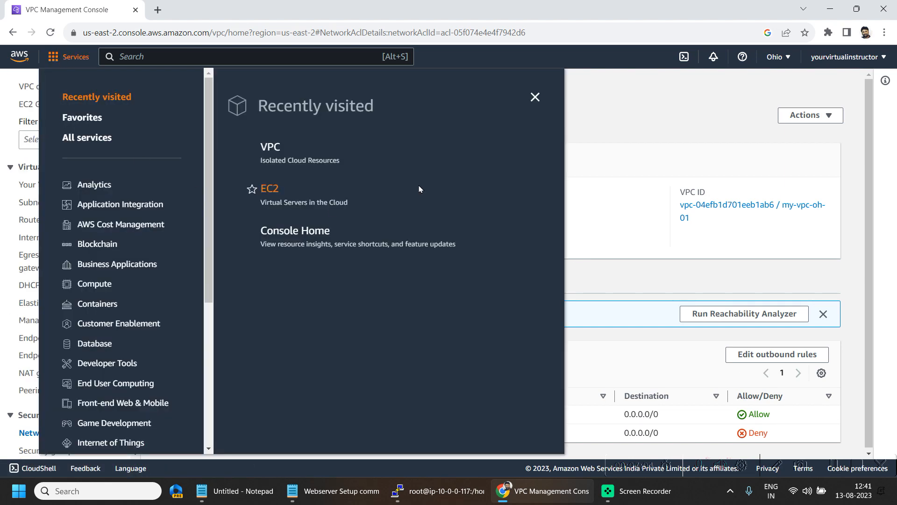
click(263, 187)
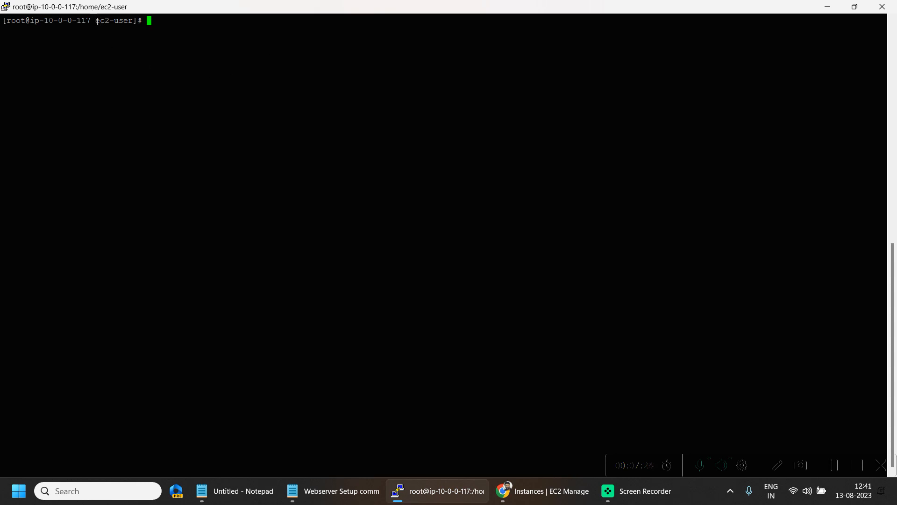
drag(97, 20, 70, 20)
scroll(217, 185, down, 5)
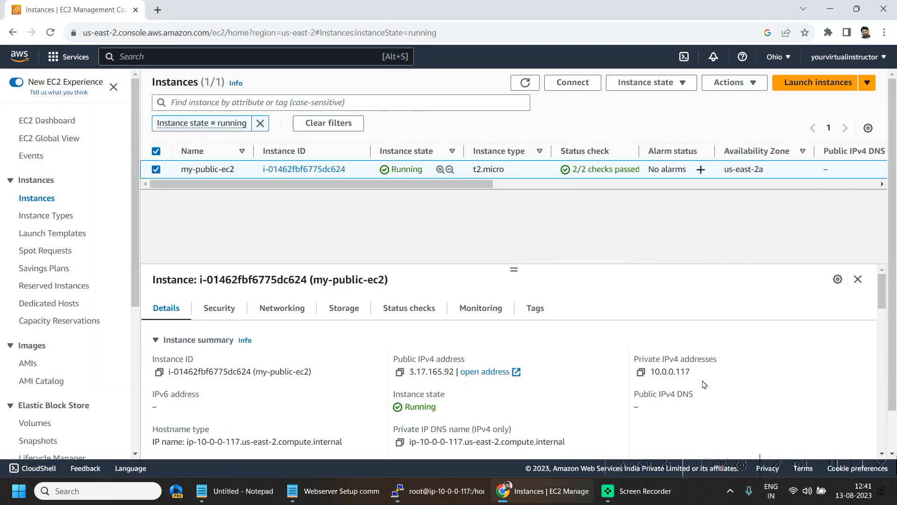
drag(663, 373, 709, 374)
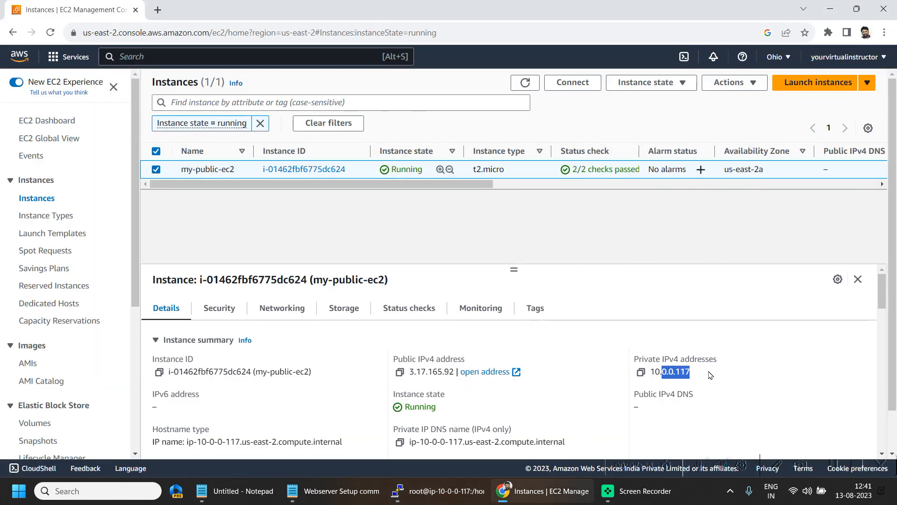
click(713, 374)
- Bring the server terminal and the Webserver Setup commands.txt file to the front
click(450, 496)
click(347, 148)
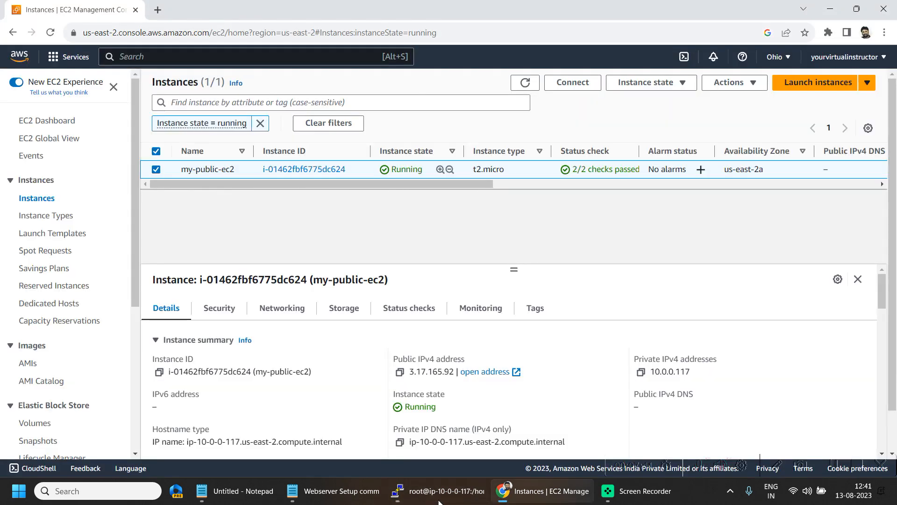
click(333, 491)
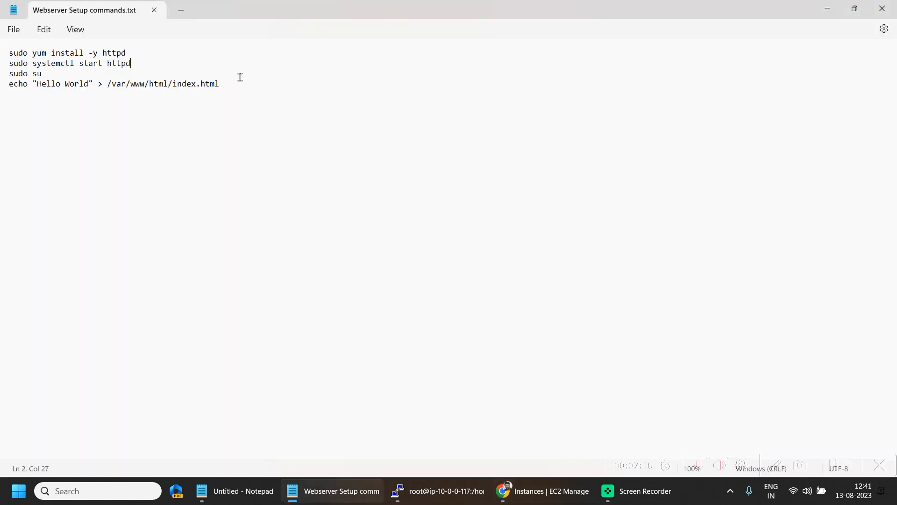
- Select all four setup commands in Notepad, then open public address 3.17.165.92 in a new tab
click(240, 59)
key(ctrl+a)
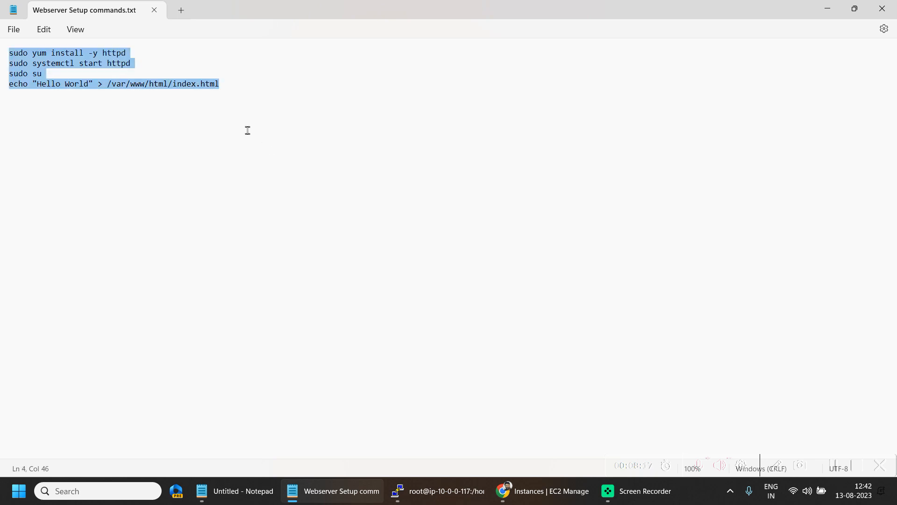
click(828, 8)
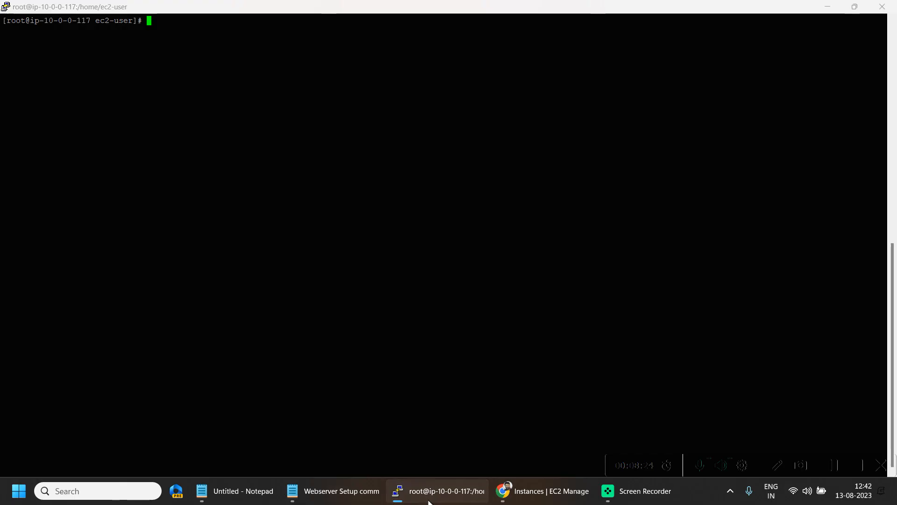
click(430, 499)
click(486, 372)
- Open the my-public-ec2-sg security group's details in the VPC console
click(65, 7)
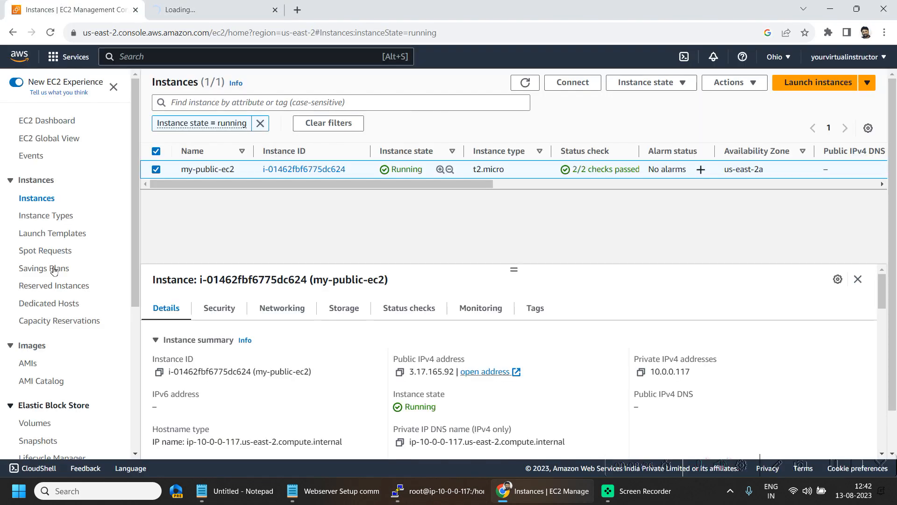
click(54, 59)
click(270, 189)
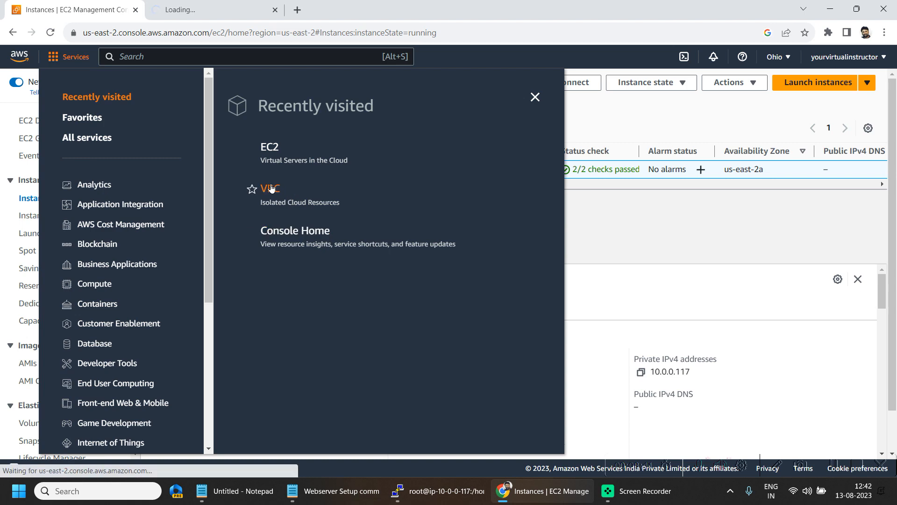
scroll(60, 373, down, 2)
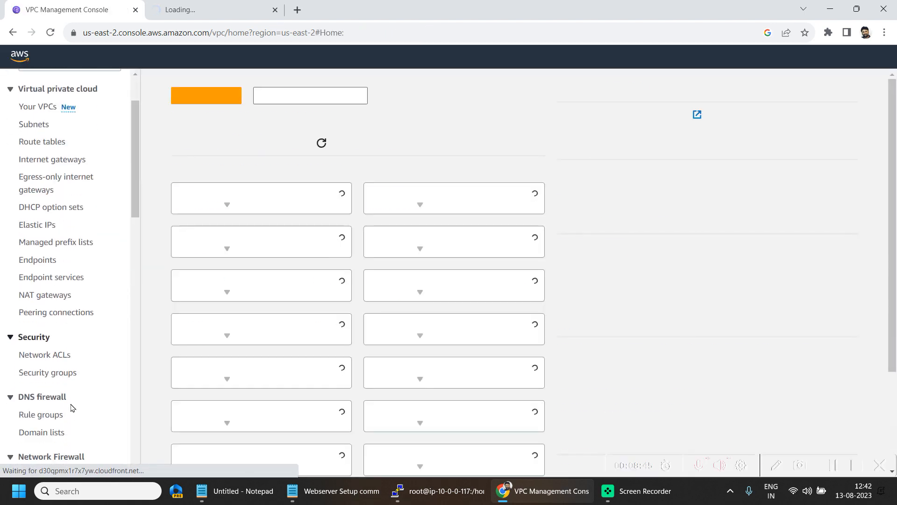
click(52, 372)
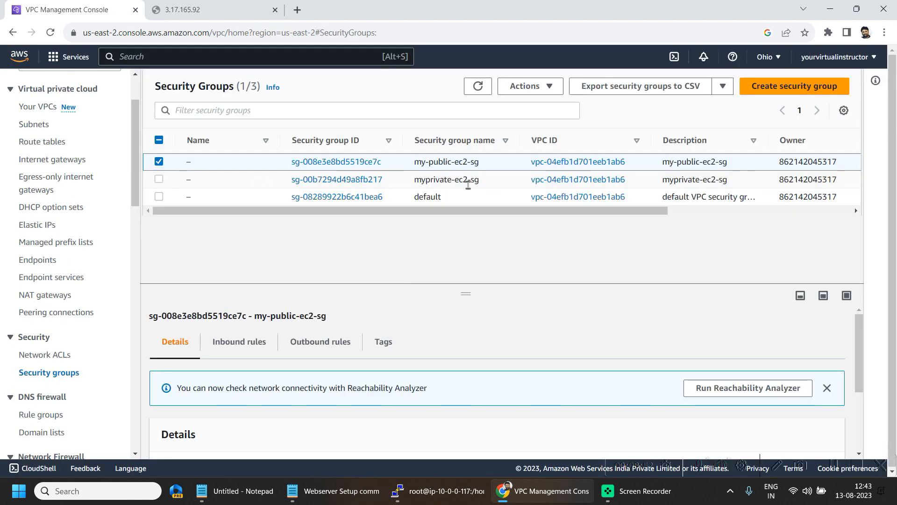
click(343, 159)
scroll(724, 317, down, 1)
- Add an inbound HTTP port 80 rule from 0.0.0.0/0 to my-public-ec2-sg and save
click(793, 339)
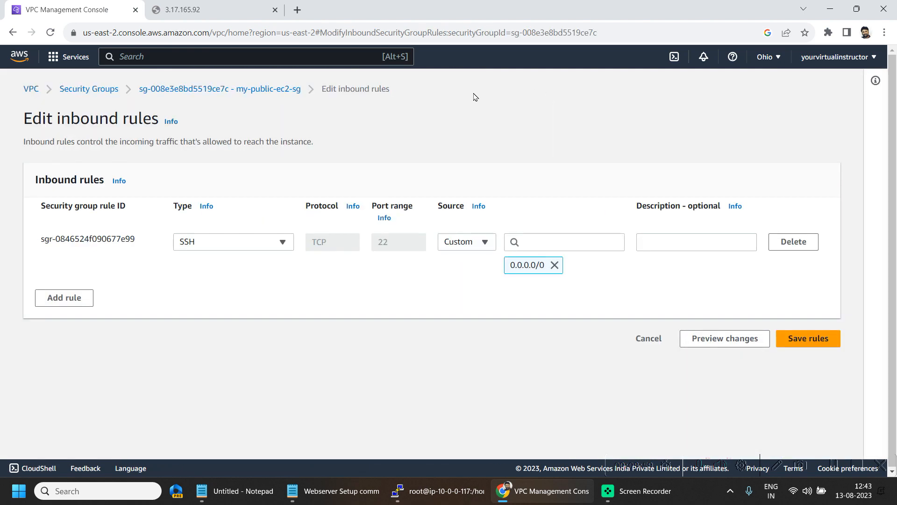
click(64, 298)
click(233, 289)
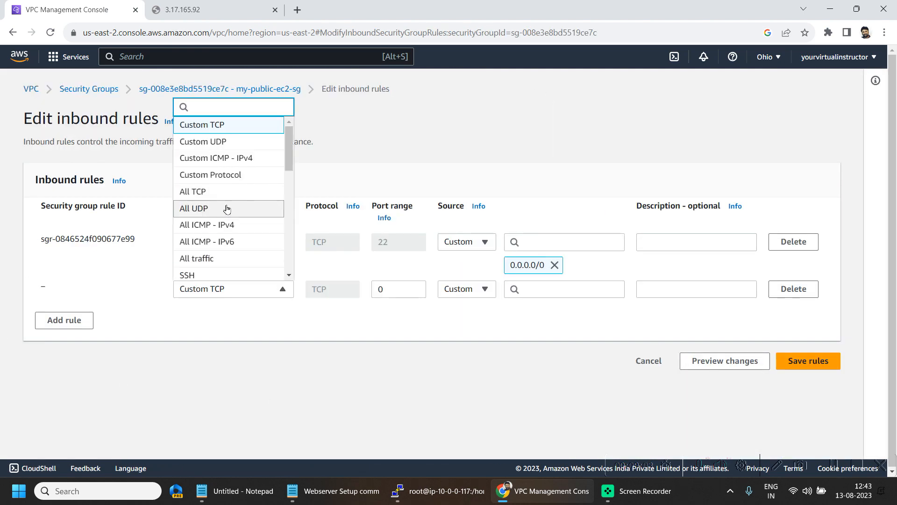
scroll(226, 209, down, 2)
click(208, 187)
click(564, 289)
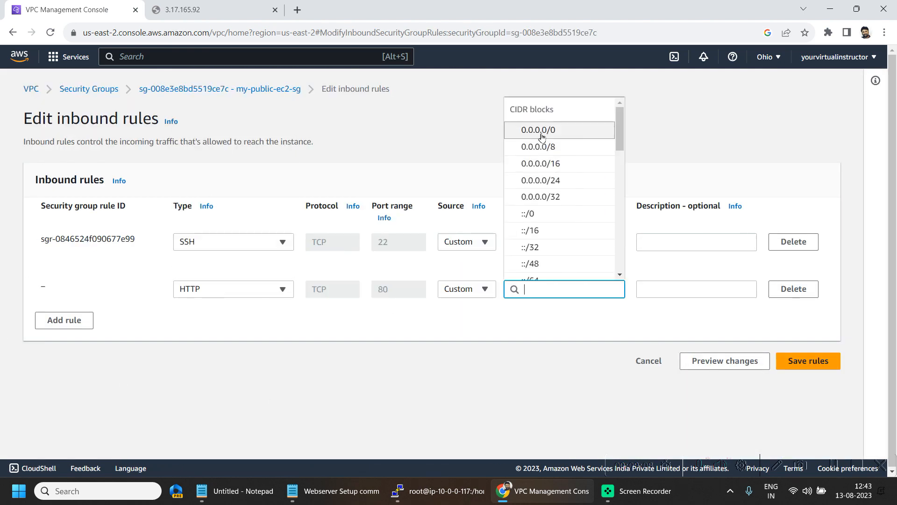
click(542, 146)
click(808, 389)
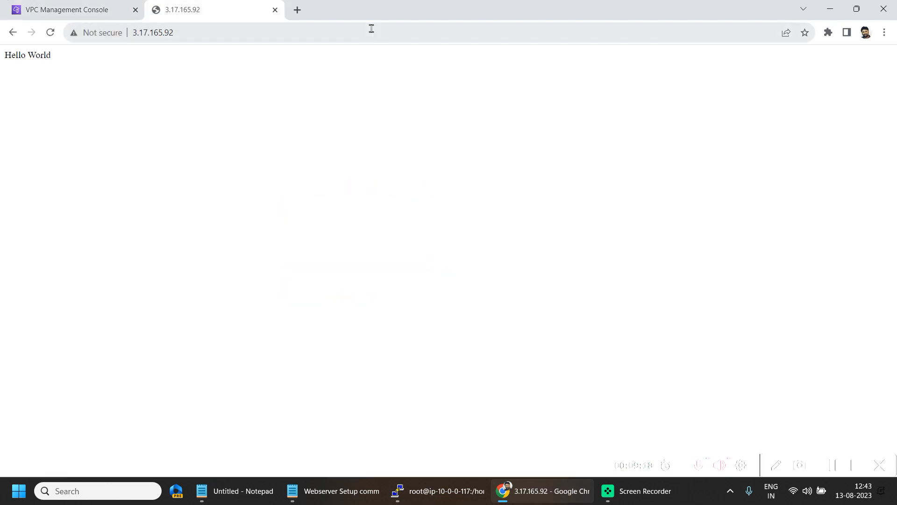
- Confirm the web server page now shows Hello World, then return to the VPC console
drag(5, 55, 132, 71)
click(132, 72)
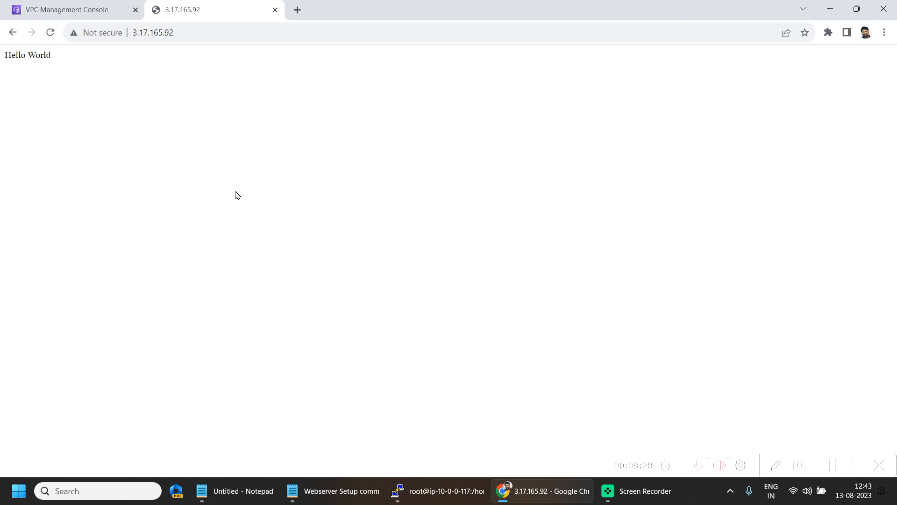
click(3, 5)
scroll(71, 280, down, 4)
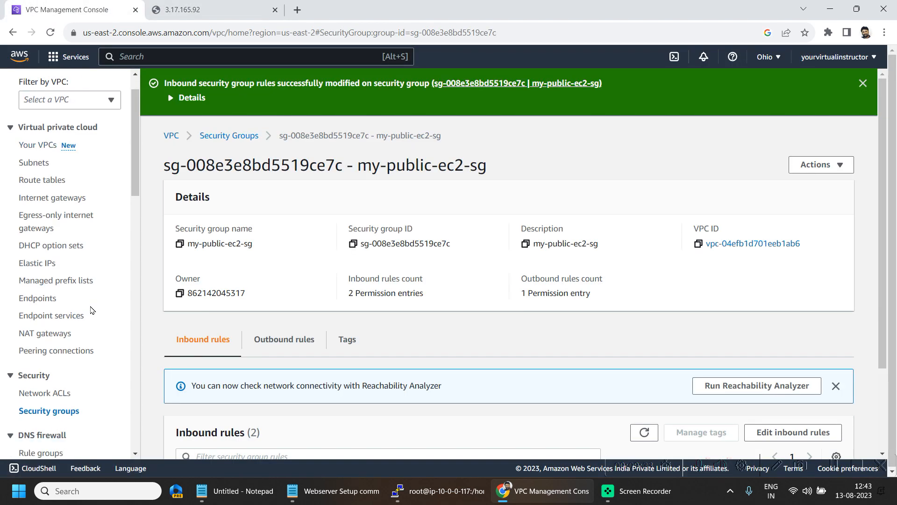
- Add network ACL inbound rule 80 denying HTTP traffic from 0.0.0.0/0, and save
click(56, 298)
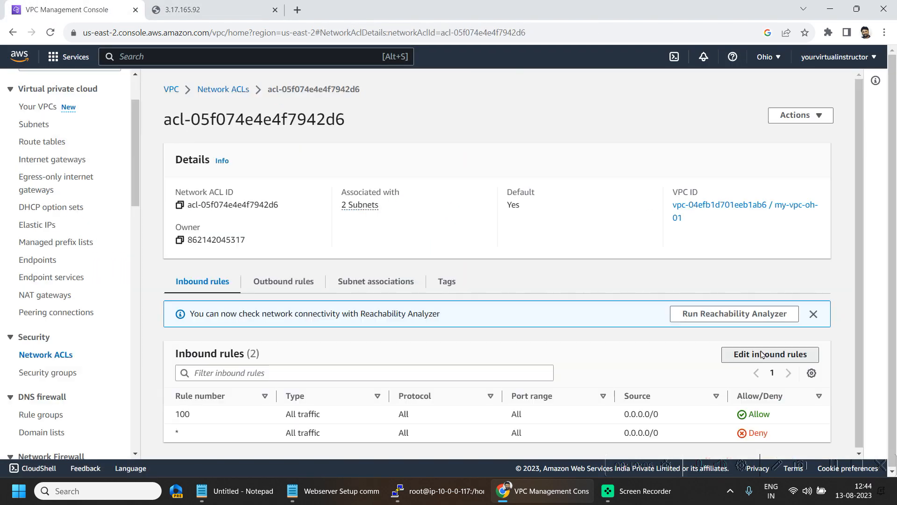
click(770, 353)
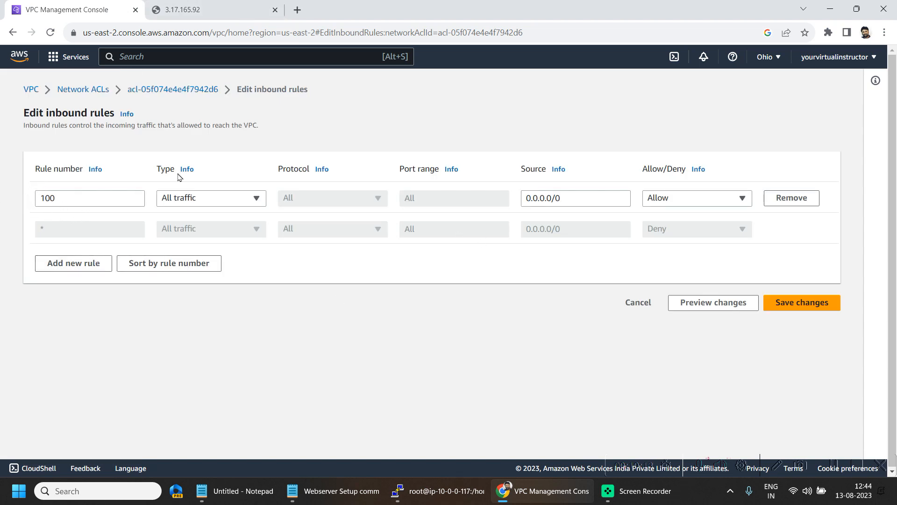
click(73, 263)
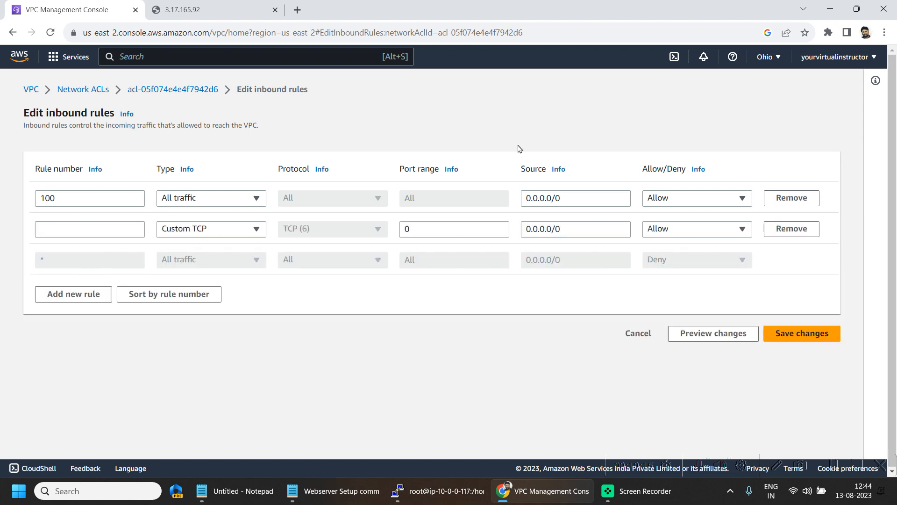
click(76, 225)
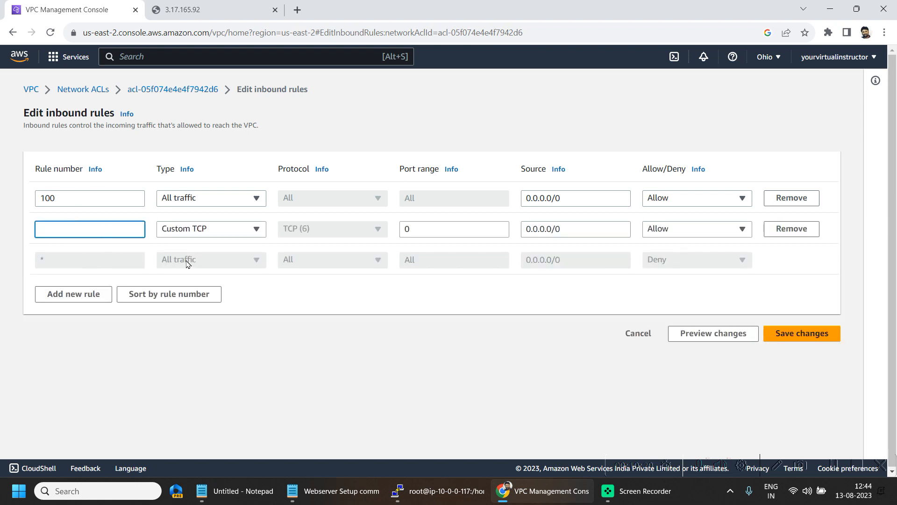
key(Tab)
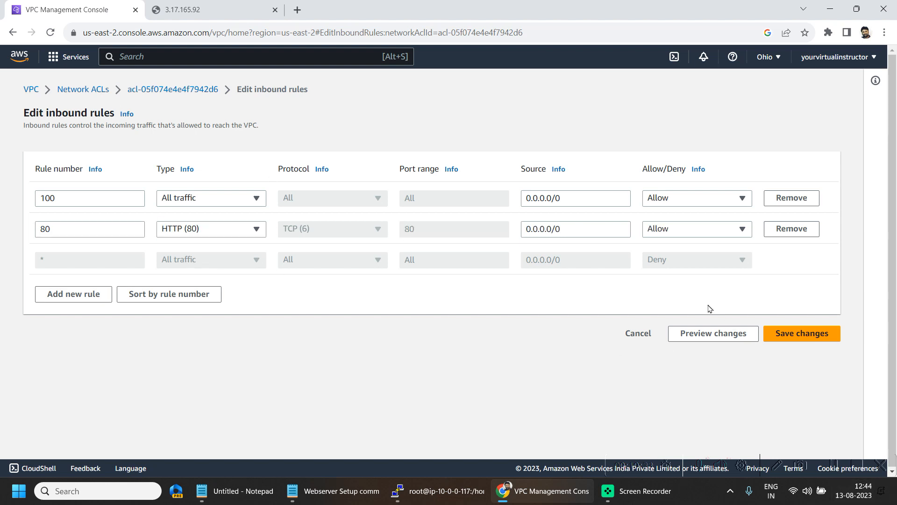
click(675, 232)
click(675, 265)
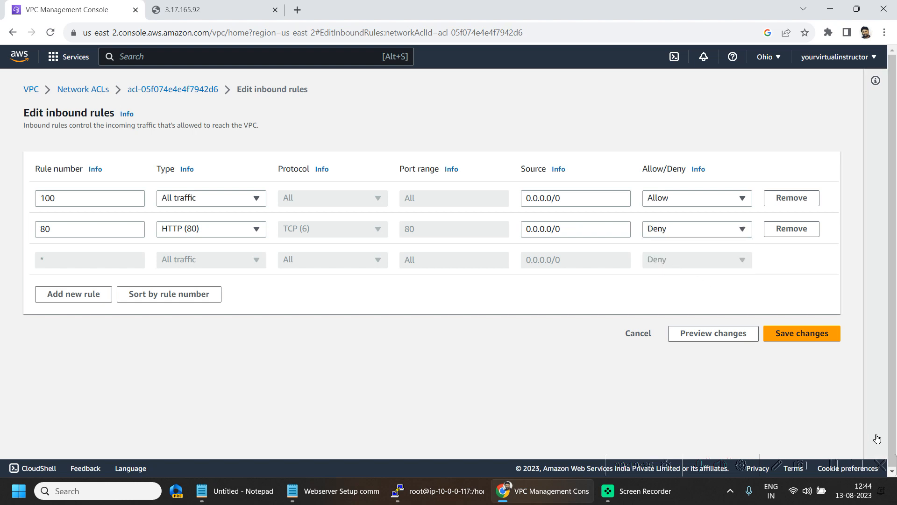
click(801, 337)
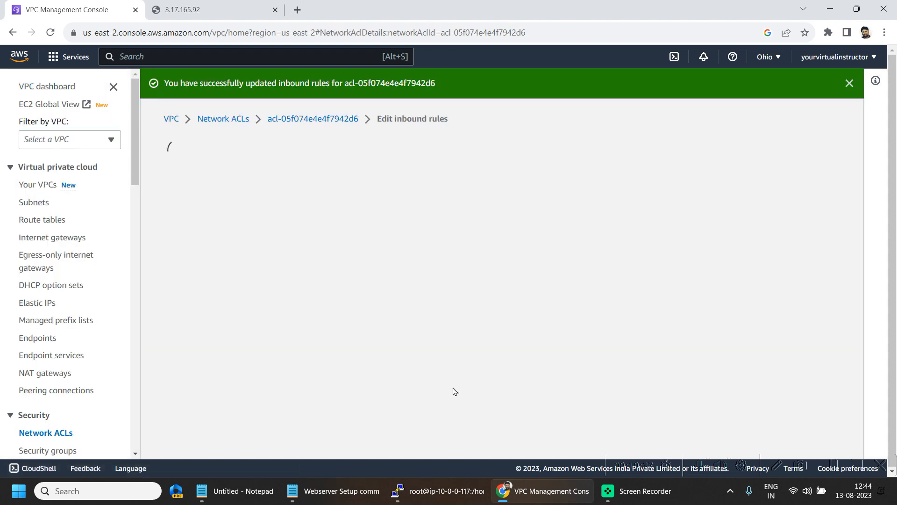
- Reload the web server page to test access, then reopen the ACL inbound rules editor
key(ctrl+Tab)
key(F5)
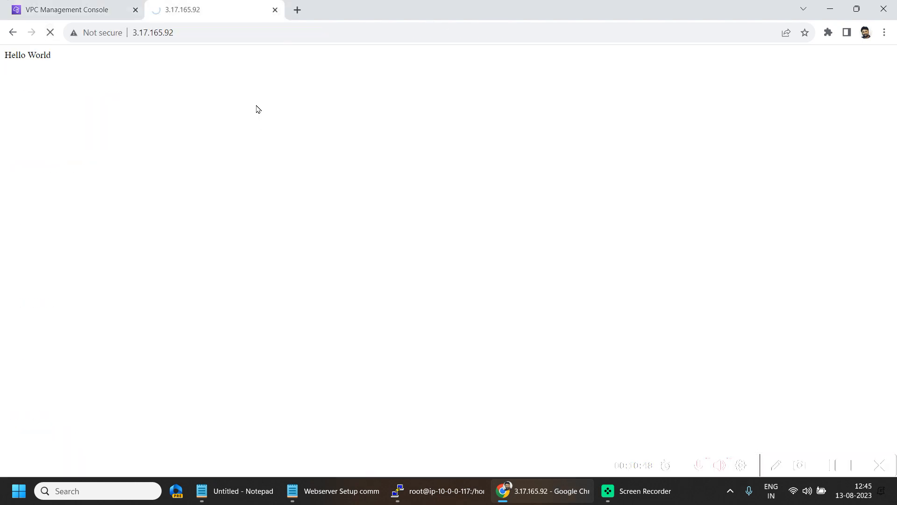
click(73, 4)
scroll(420, 327, down, 1)
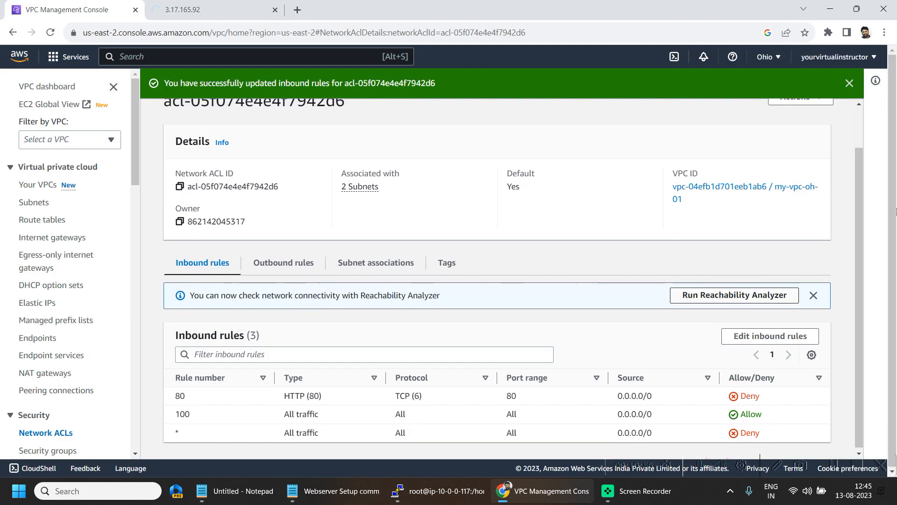
click(769, 334)
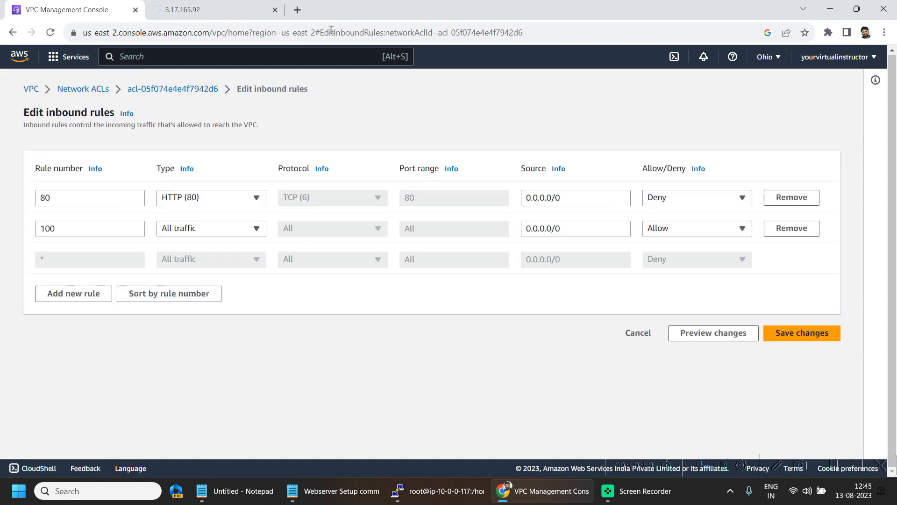
- Re-save the ACL inbound rules and check that 3.17.165.92 now can't be reached
click(39, 192)
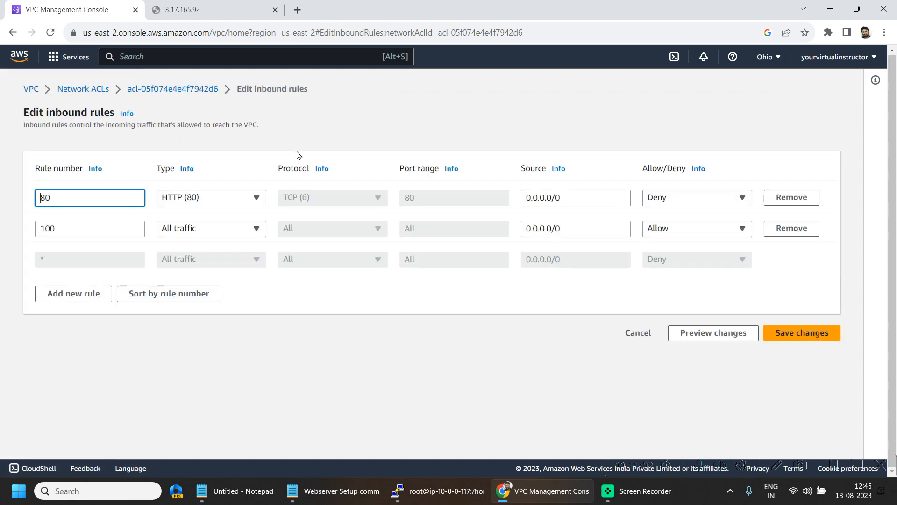
click(814, 333)
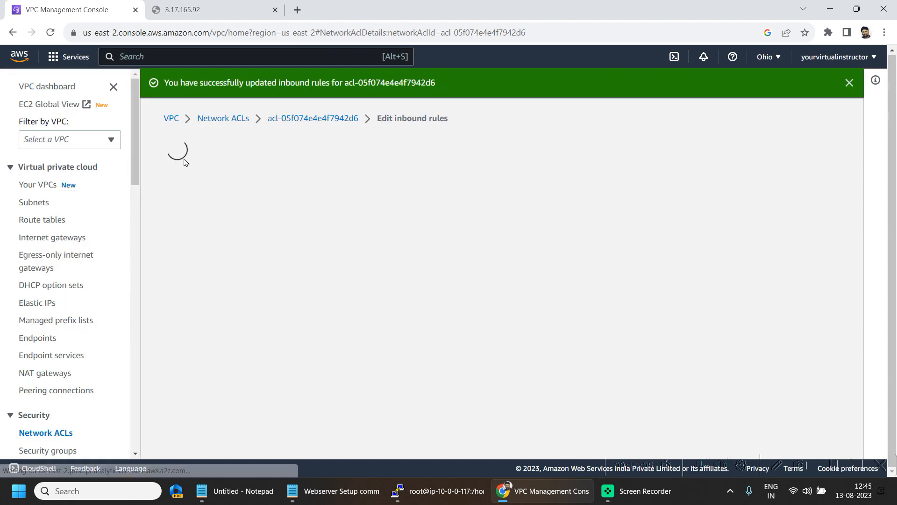
click(220, 9)
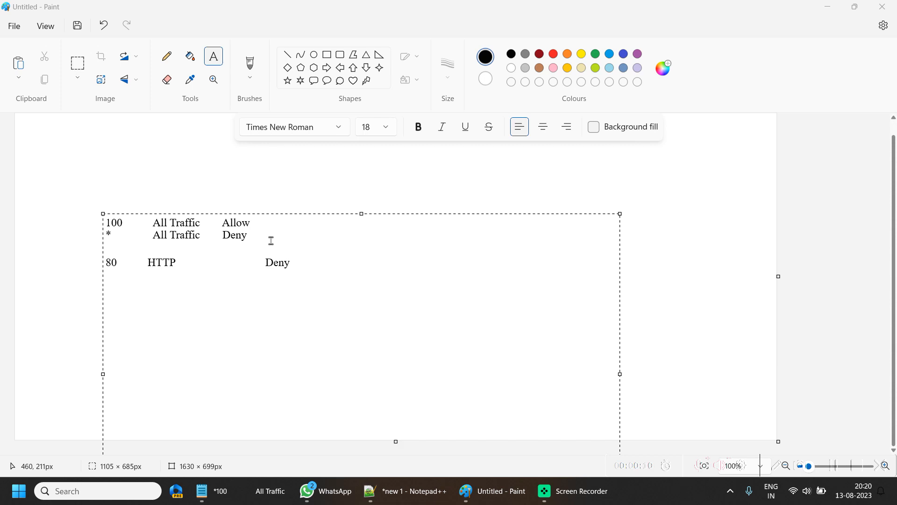
- Highlight the rule numbers and actions in the Paint notes: 100 Allow, * Deny, 80 HTTP
click(252, 223)
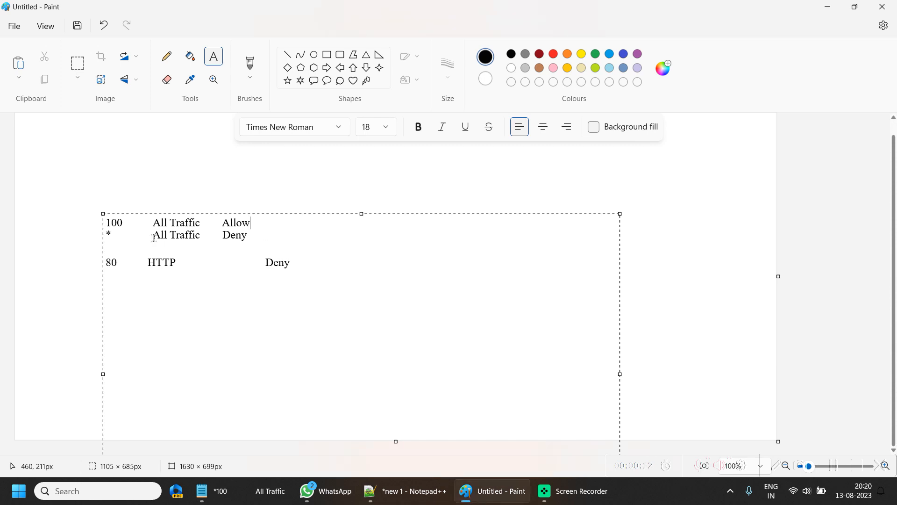
double_click(117, 223)
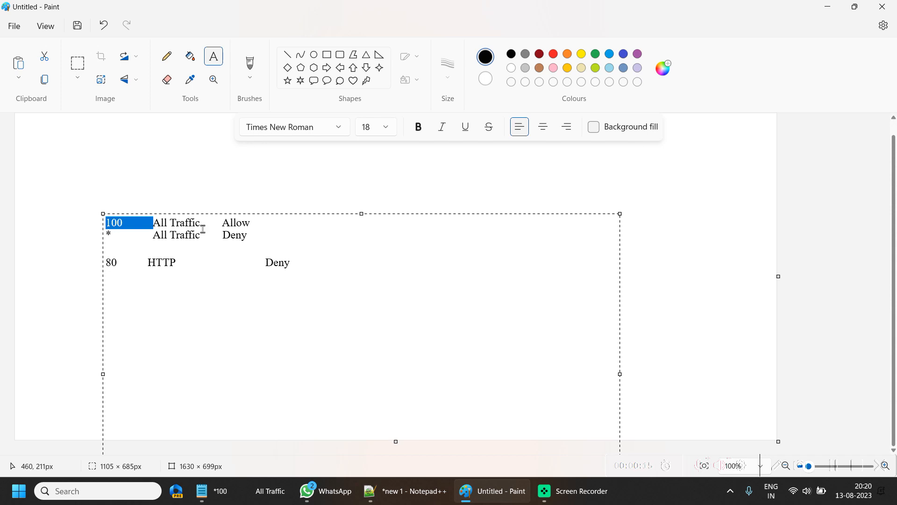
double_click(236, 223)
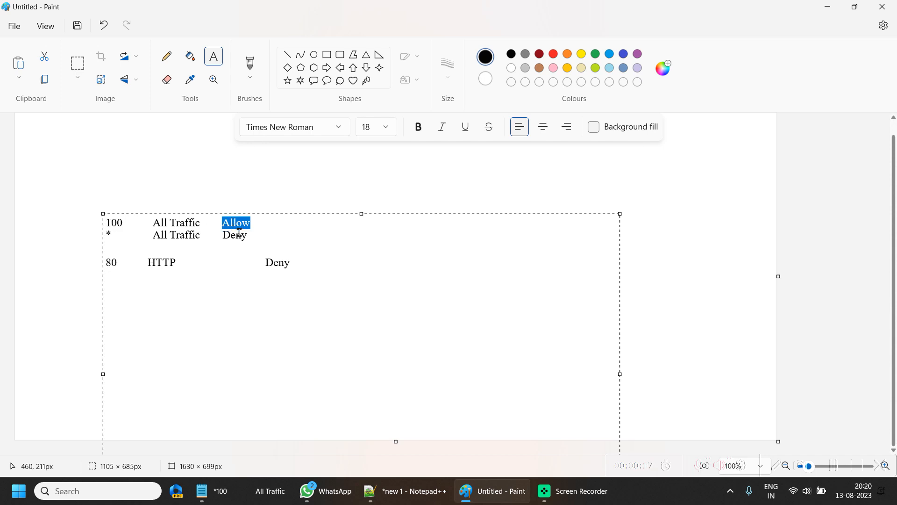
click(119, 232)
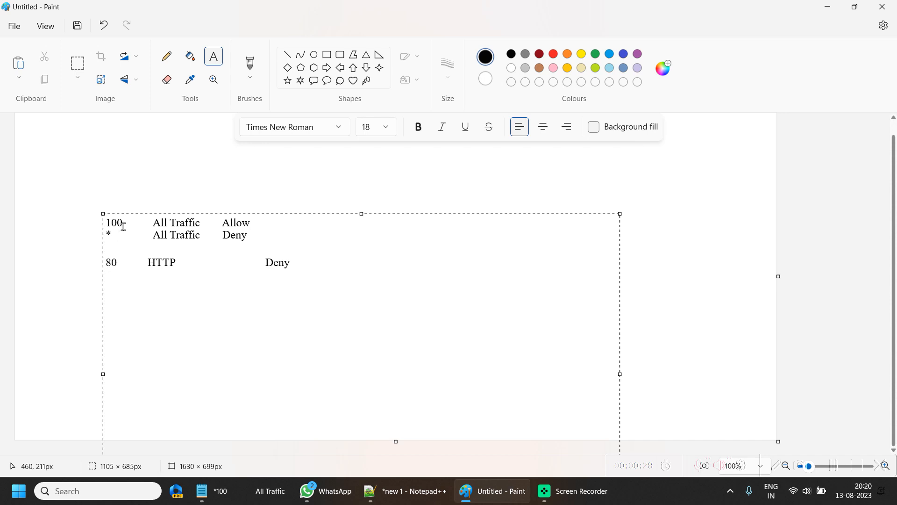
drag(111, 223, 126, 224)
drag(224, 224, 110, 226)
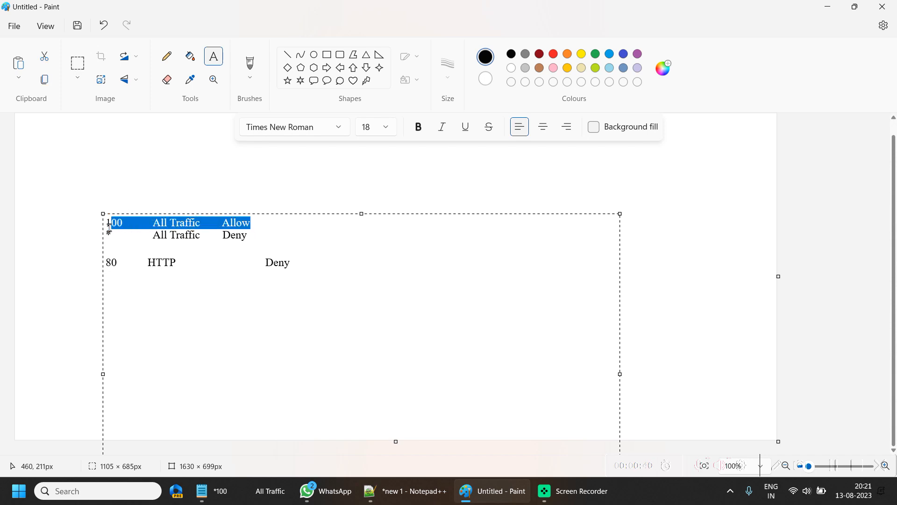
click(170, 275)
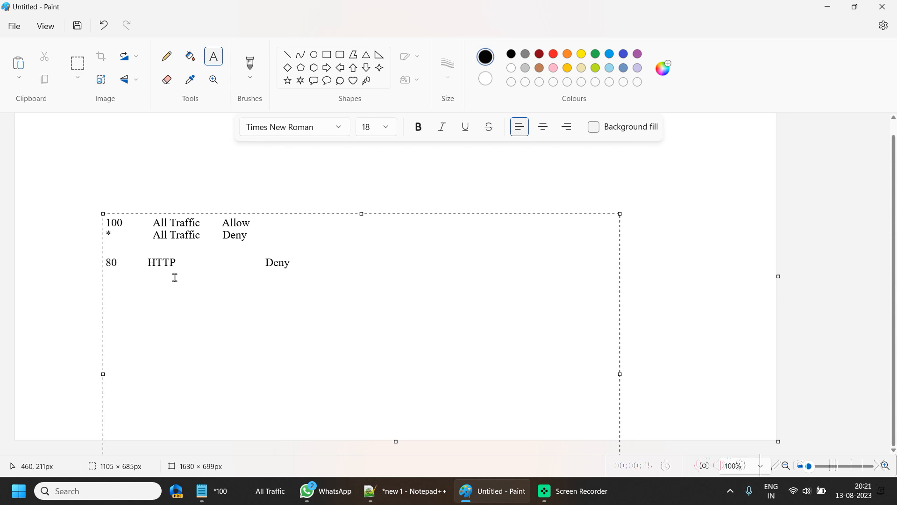
drag(123, 262, 108, 262)
drag(176, 262, 152, 261)
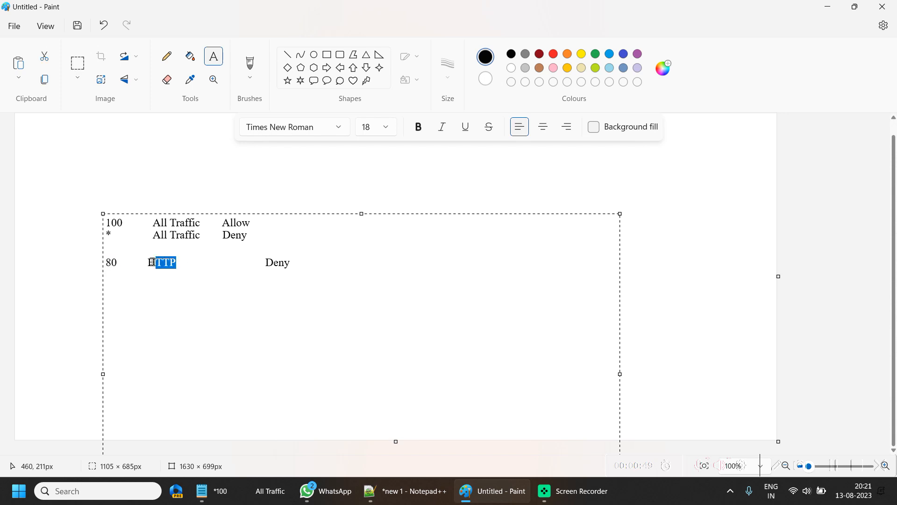
click(187, 268)
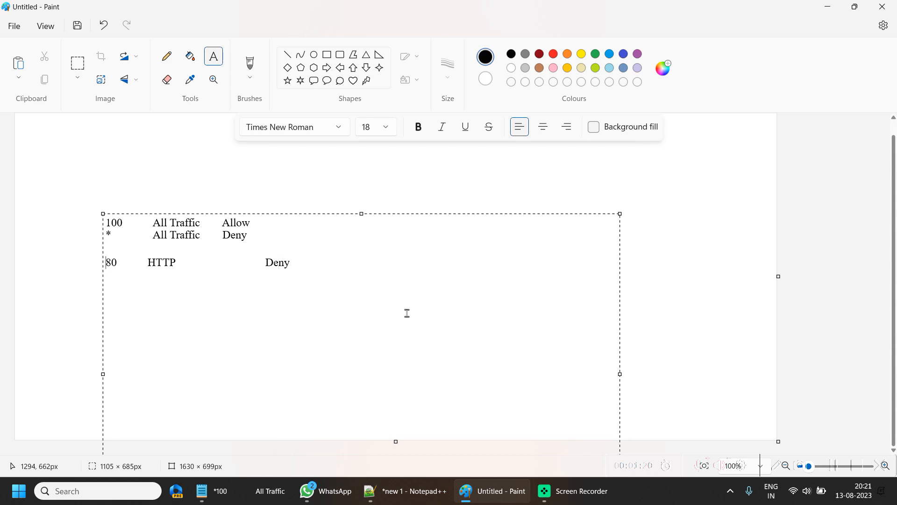
- Renumber the HTTP deny rule in the notes from 80 to 180 and select all the rules text
text(1)
drag(254, 223, 106, 215)
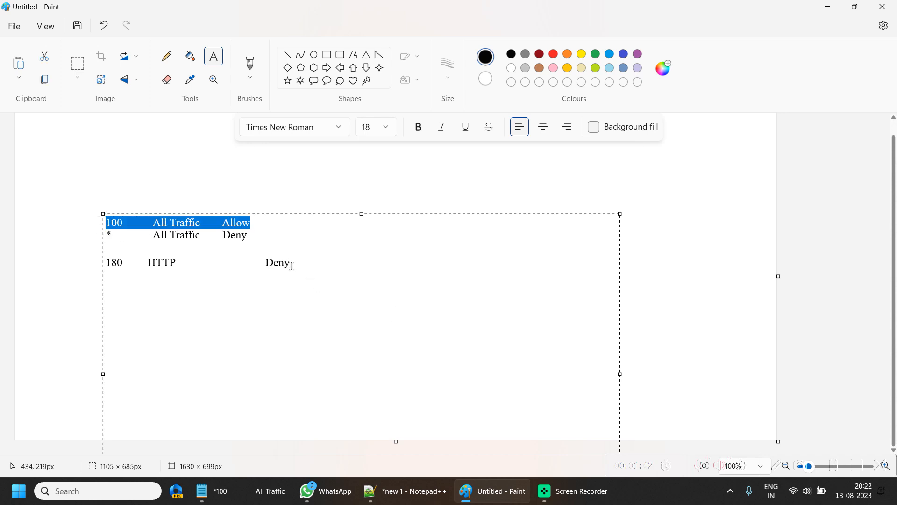
drag(311, 272, 116, 225)
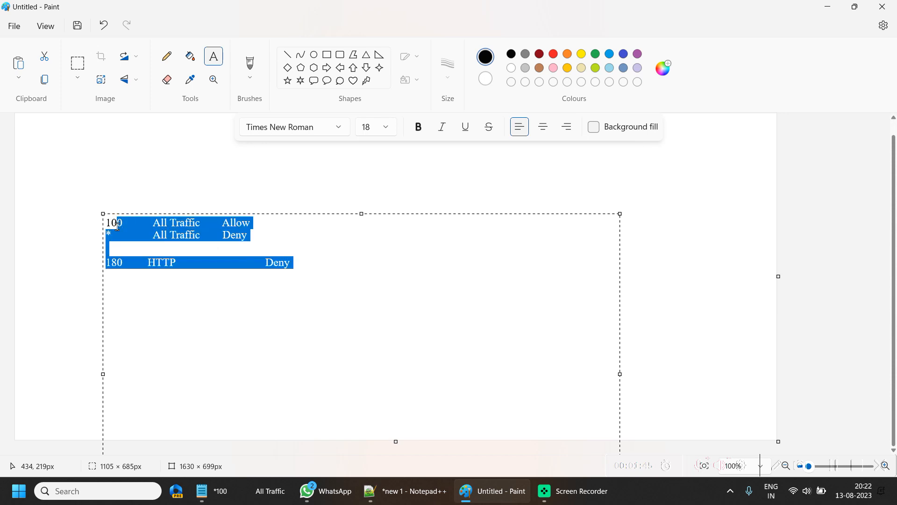
drag(117, 226, 113, 223)
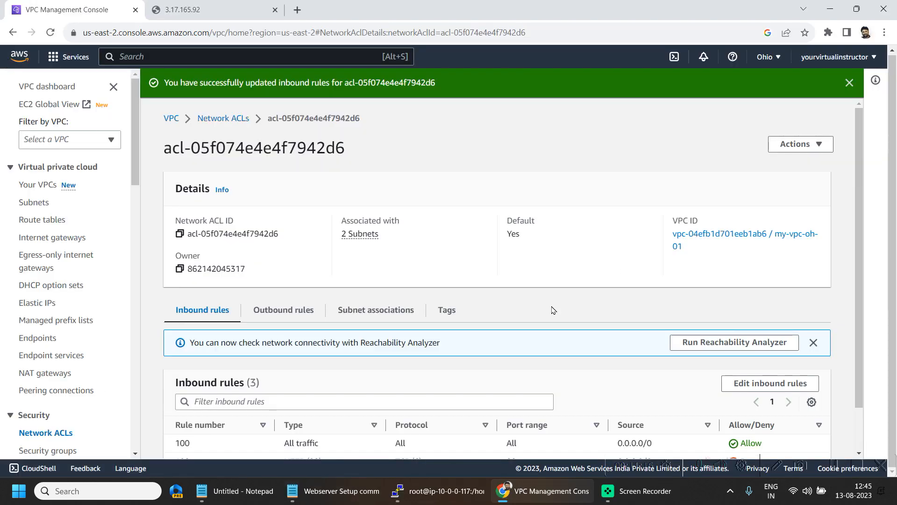
- Change outbound ACL rule 100 to deny all traffic, save, and reload the 3.17.165.92 page
scroll(299, 262, down, 1)
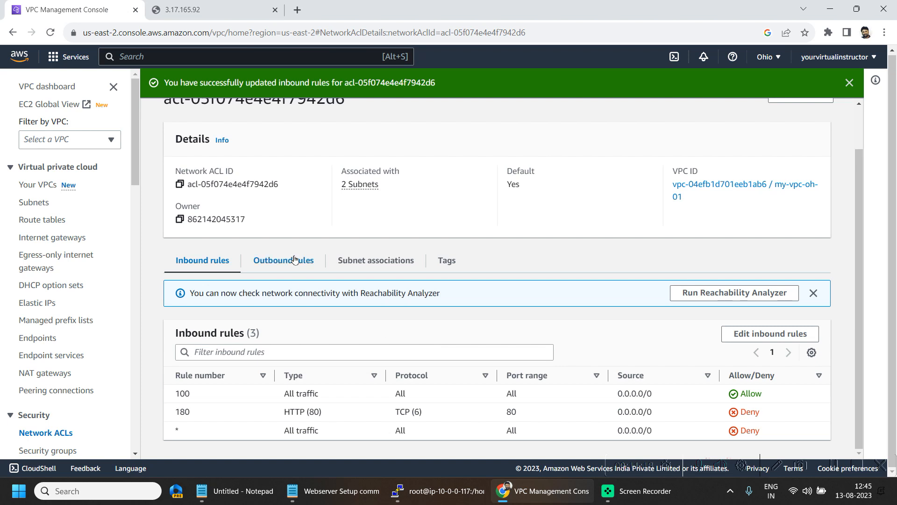
click(302, 265)
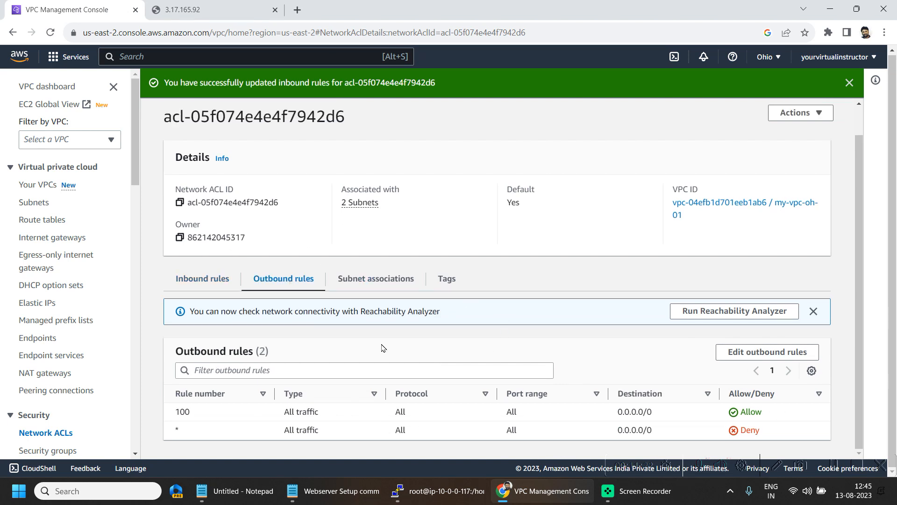
click(789, 351)
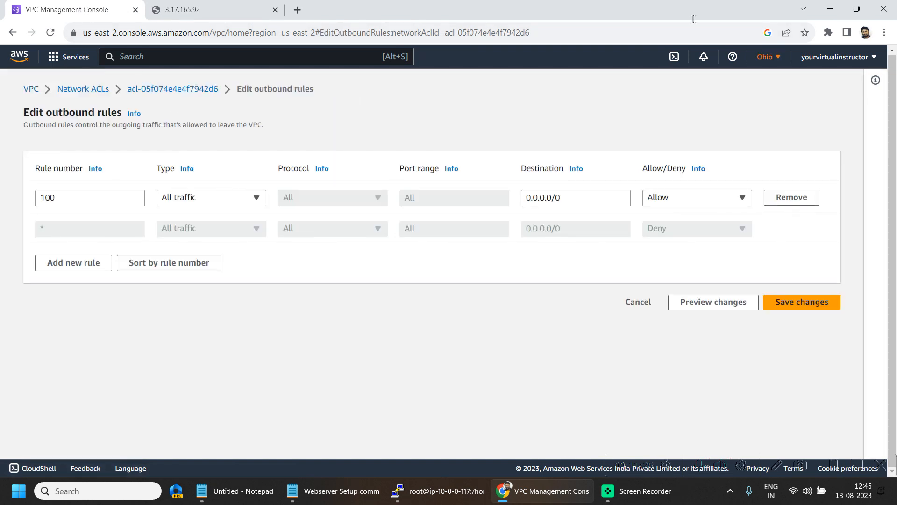
click(666, 197)
click(663, 235)
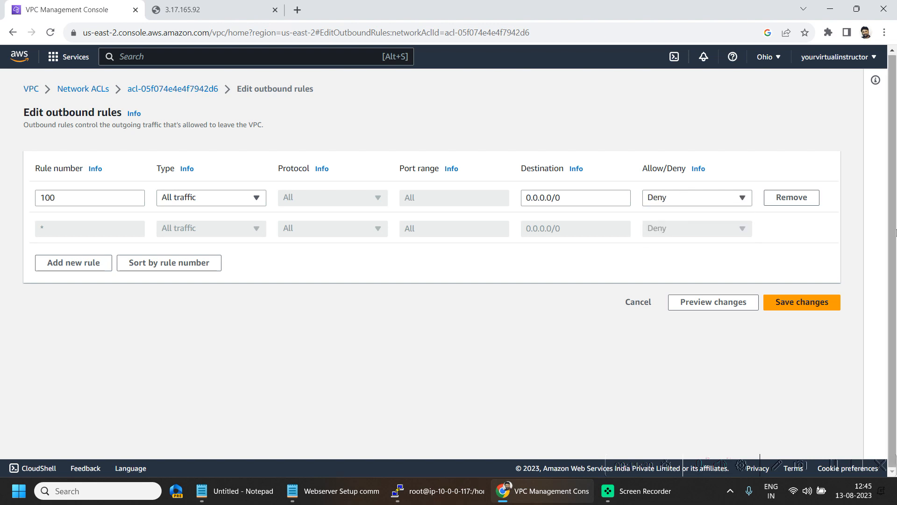
click(809, 307)
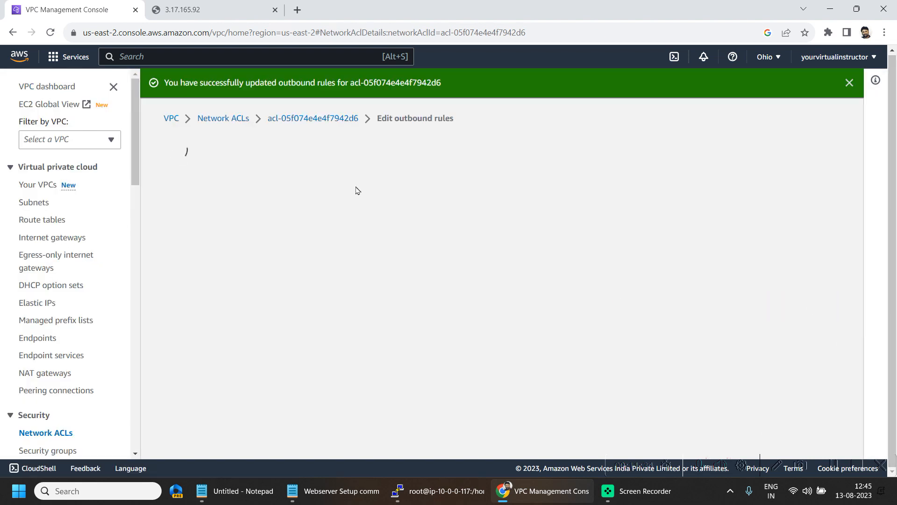
key(ctrl+Tab)
click(50, 32)
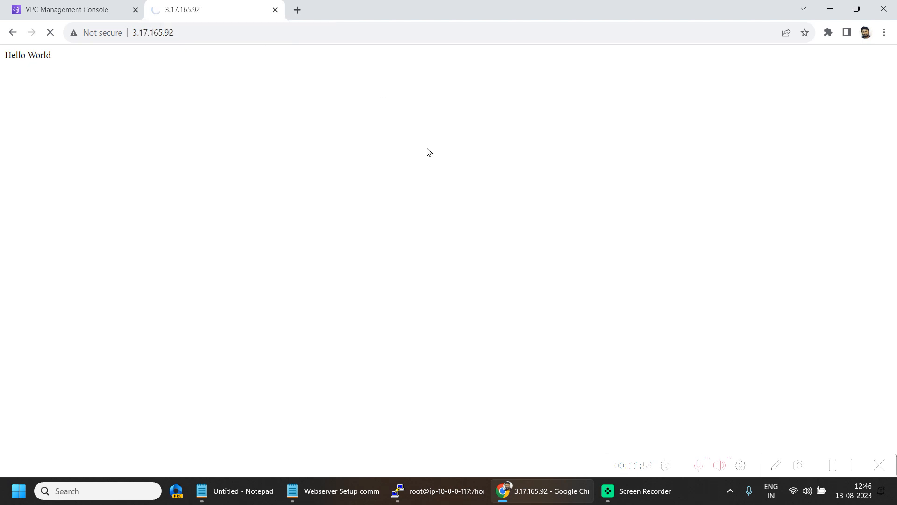
- Review the network ACL's inbound and outbound rules, with outbound rule 100 still set to Deny
click(88, 7)
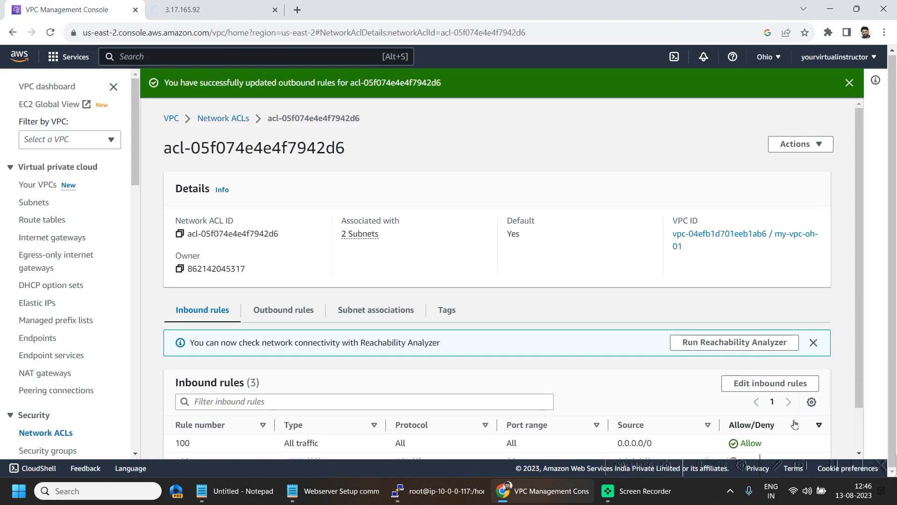
scroll(818, 392, down, 1)
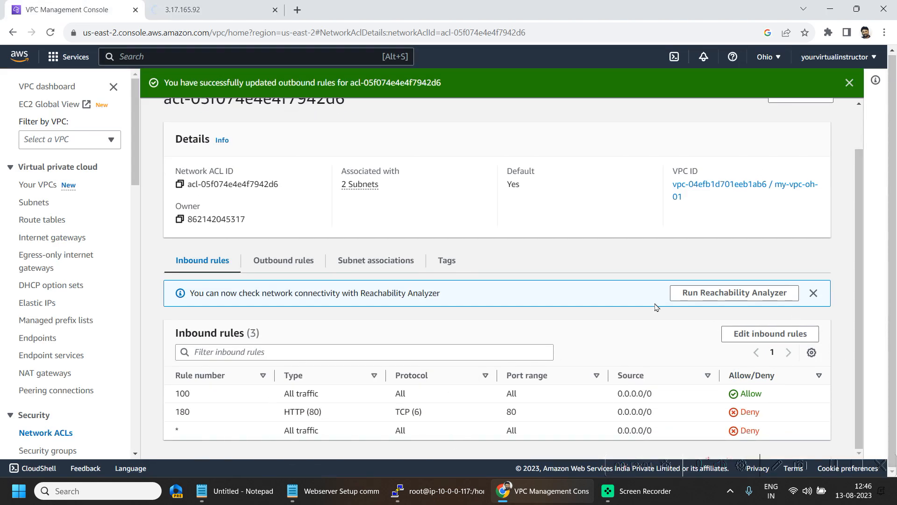
scroll(592, 271, up, 1)
click(282, 304)
scroll(425, 239, down, 1)
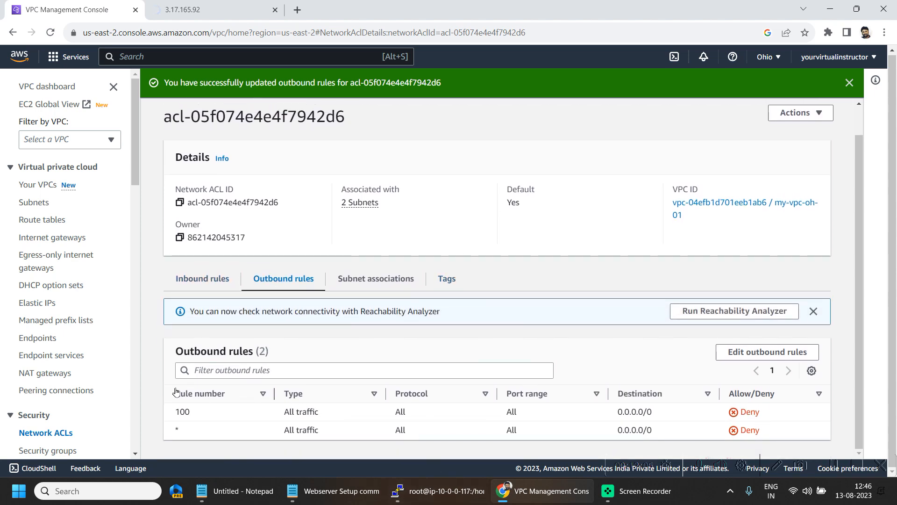
- Check the web server page, then open the ACL outbound rules for editing
click(201, 10)
click(49, 2)
click(239, 4)
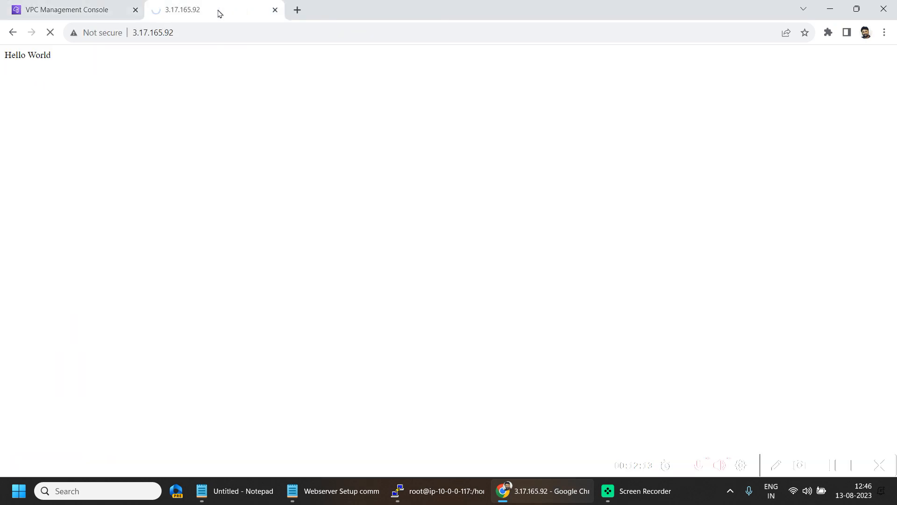
click(47, 5)
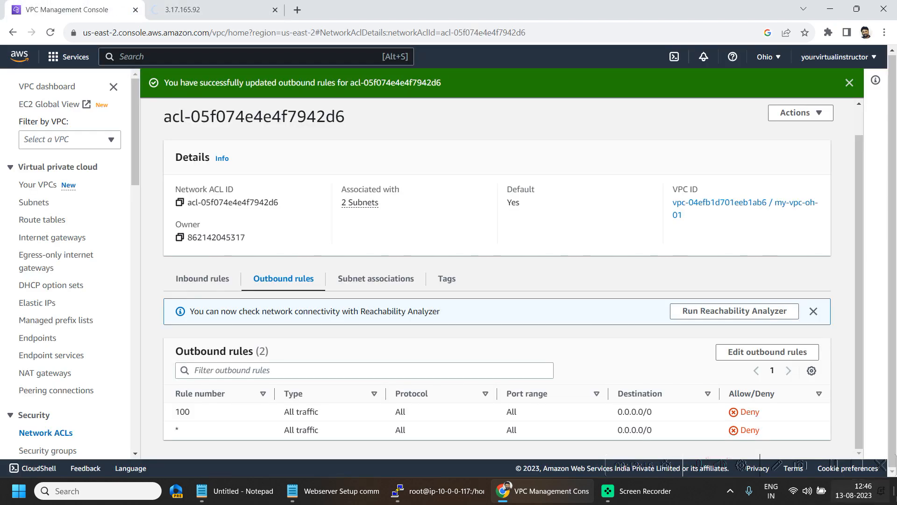
click(727, 351)
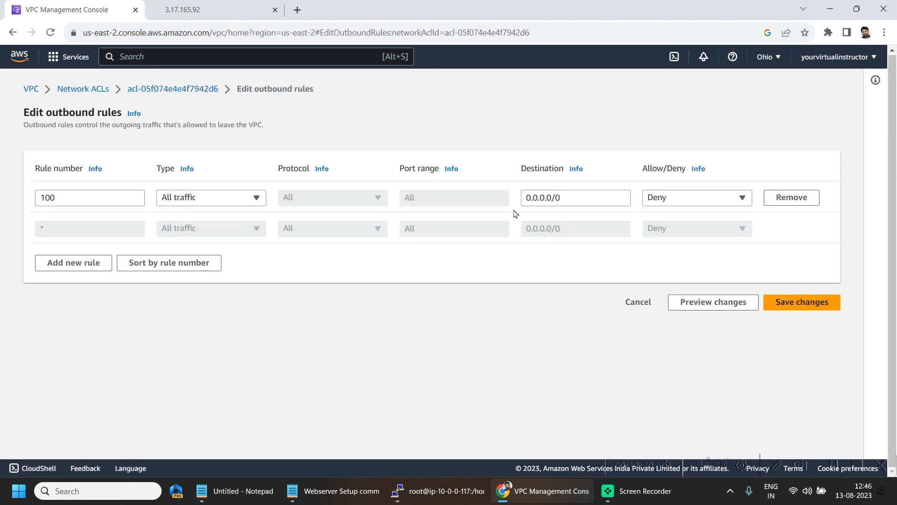
- Change outbound rule 100 back to Allow and save the rules
click(662, 199)
click(667, 212)
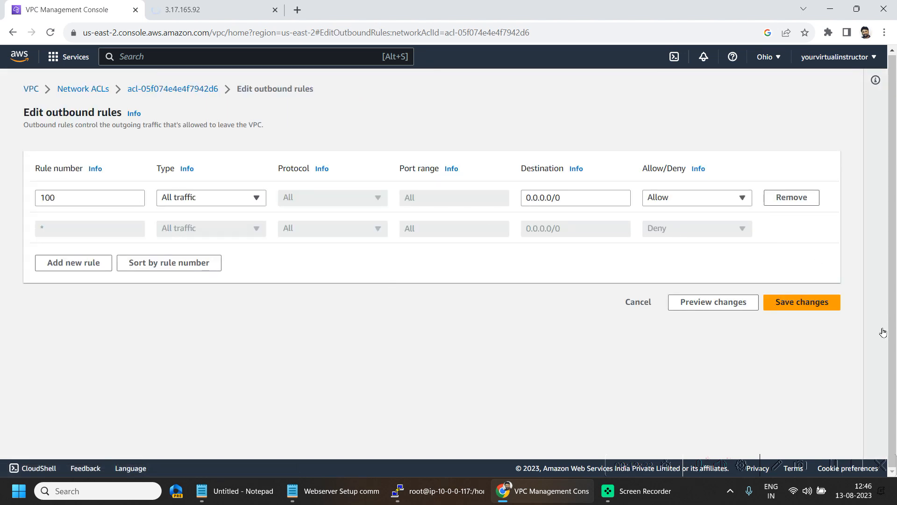
click(800, 301)
- Confirm the 3.17.165.92 page still shows Hello World, then return to the VPC console
click(214, 8)
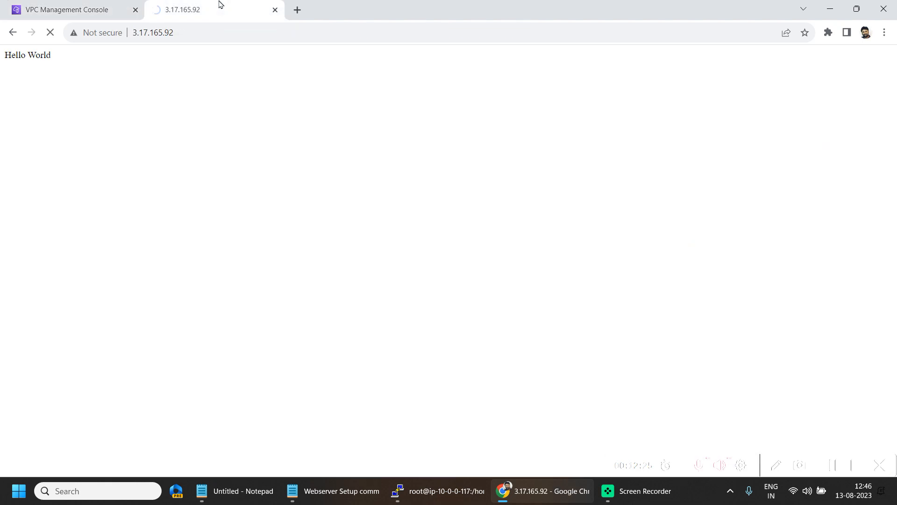
drag(2, 57, 228, 144)
click(224, 145)
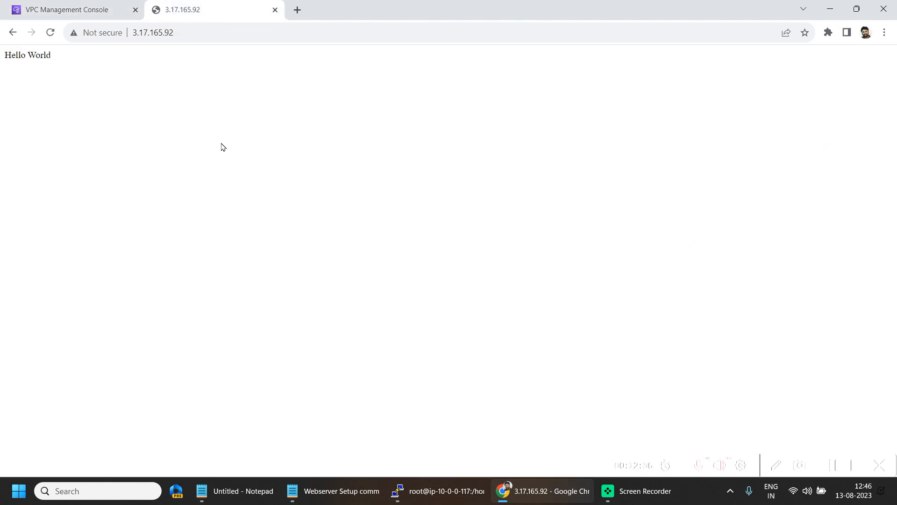
click(122, 5)
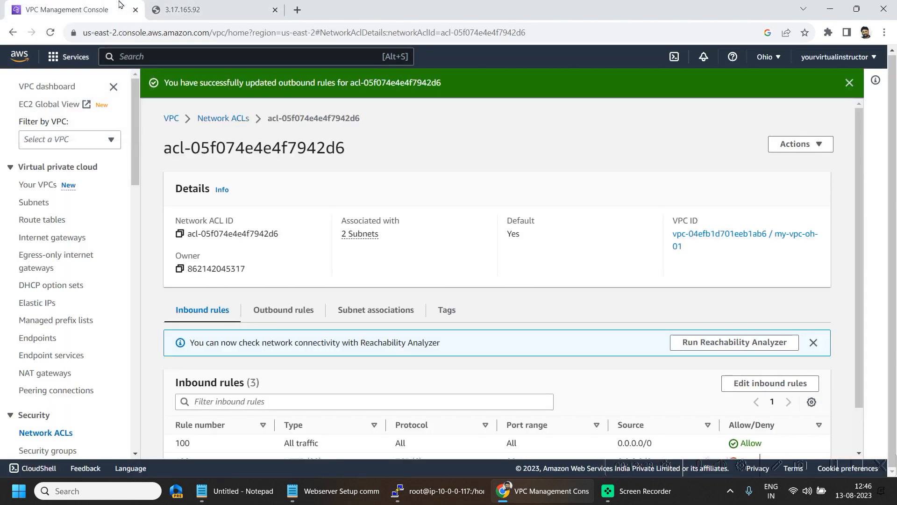